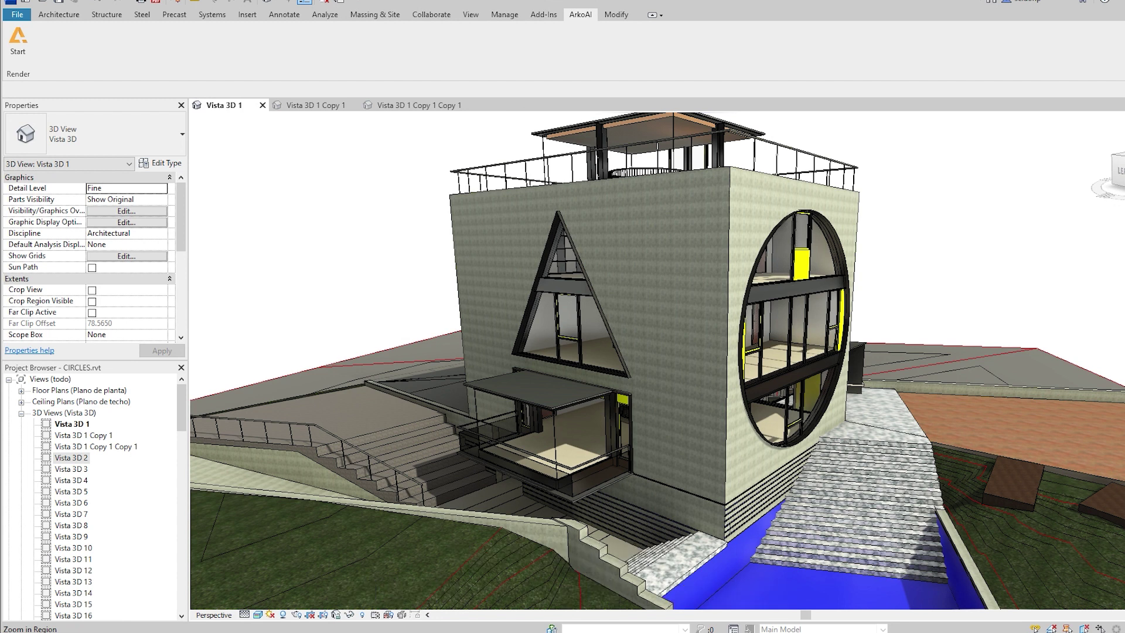
# Launch the ArkoAI renderer in Pro mode and enter the positive prompt "beach house, Large Triangle window, Large Circular window, tan walls, sand"
pyautogui.click(18, 38)
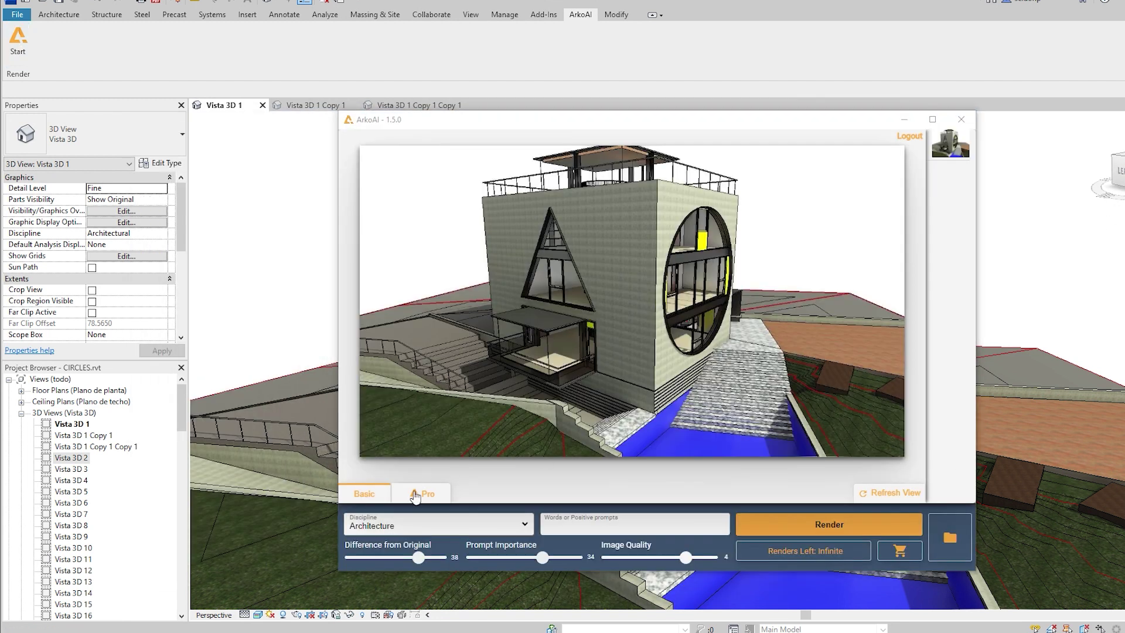
pyautogui.click(413, 494)
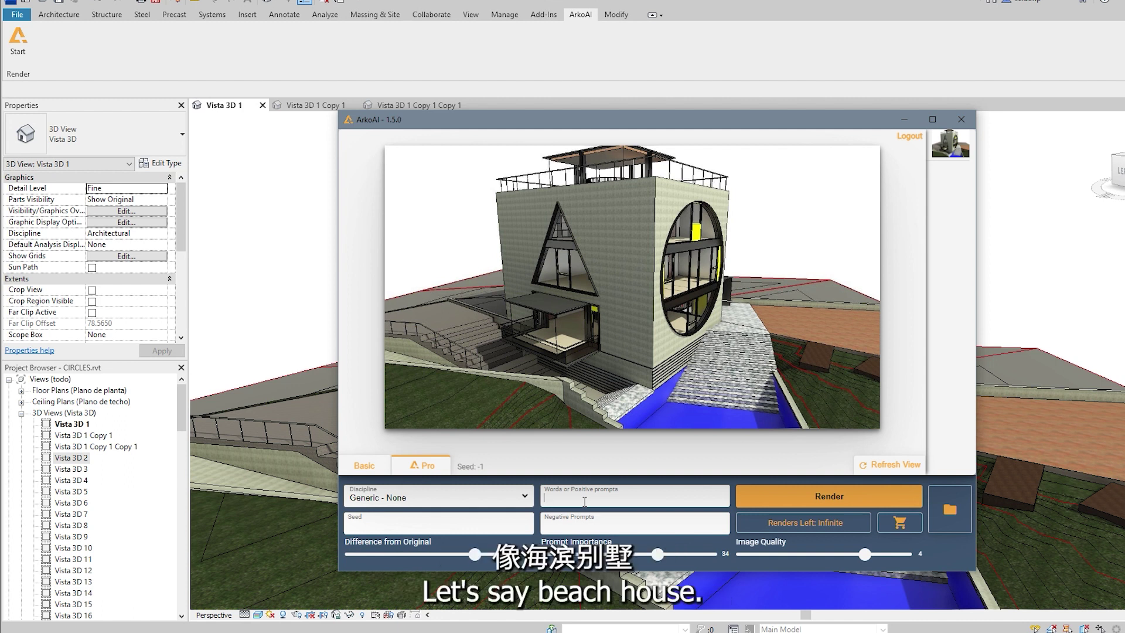
pyautogui.write('beach house, Larg')
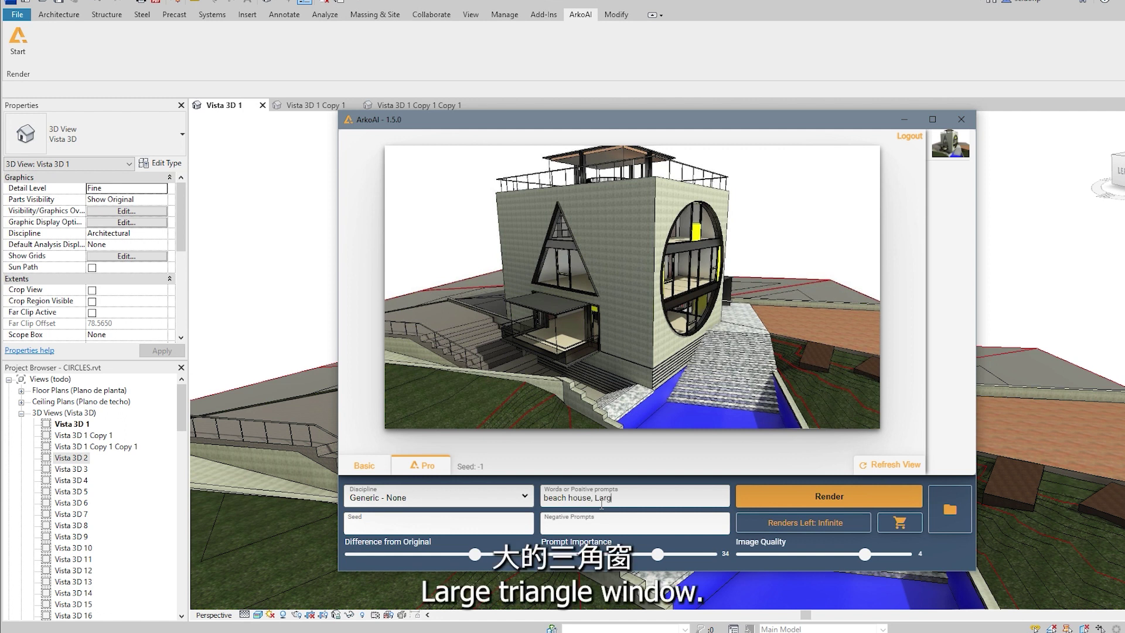
pyautogui.write('e Triangle window, Large Cior')
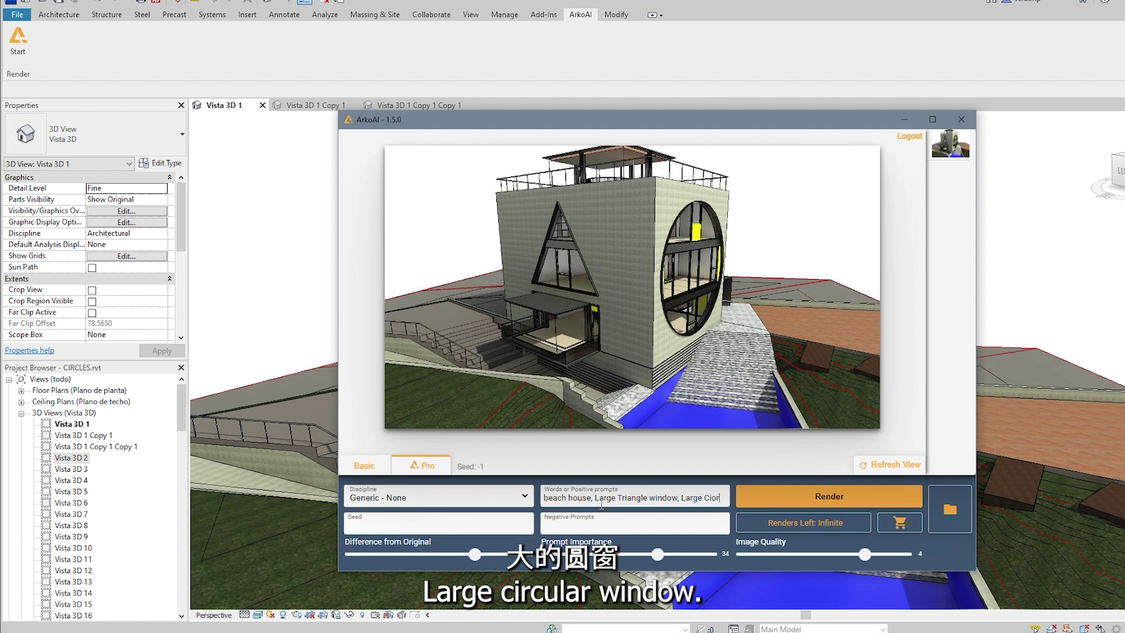
pyautogui.write('cular window')
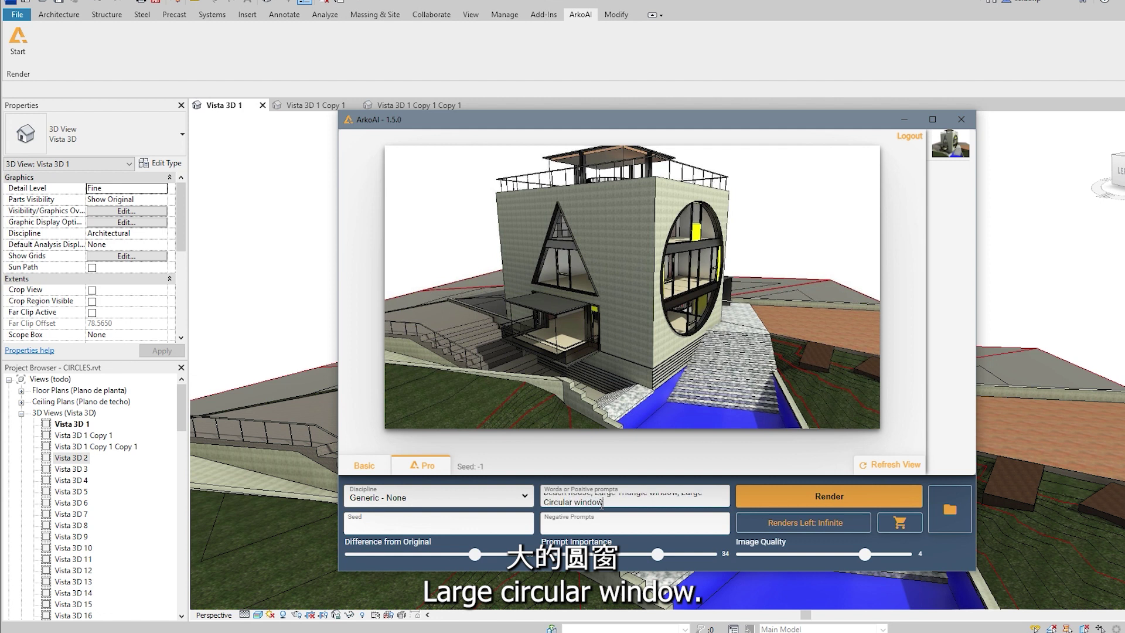
pyautogui.write(', tan wall')
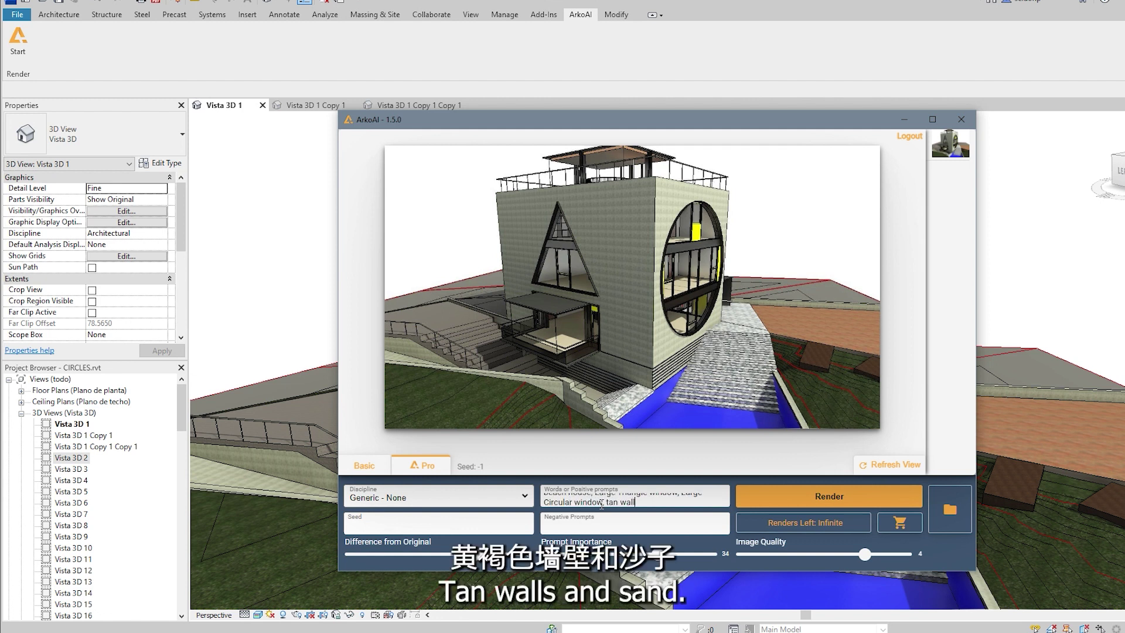
pyautogui.write('s, sand')
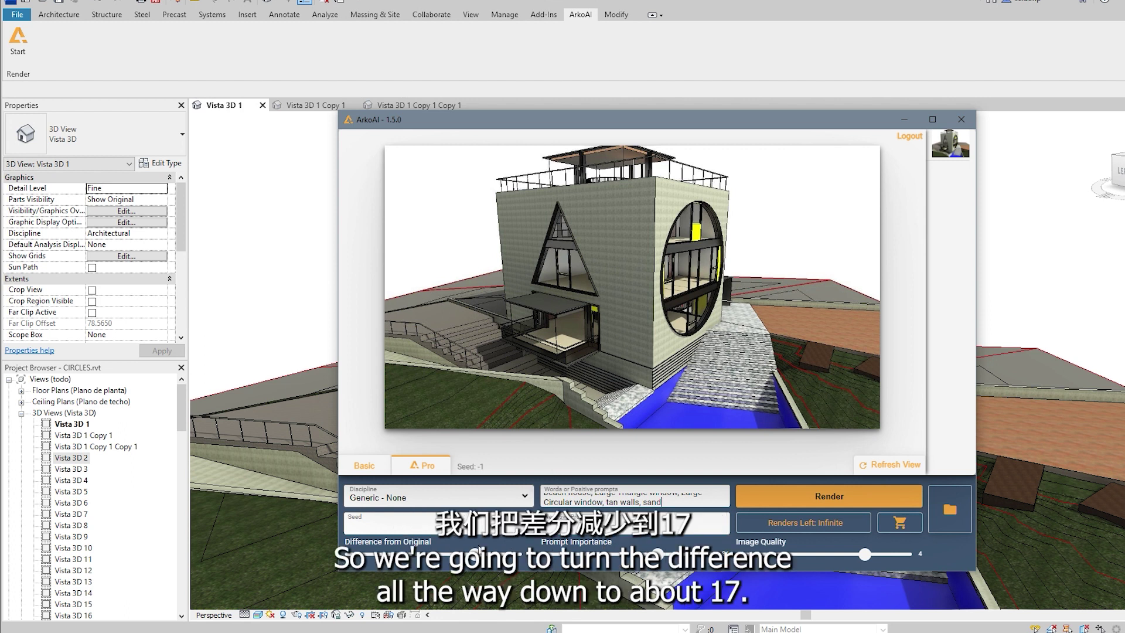
# Set Difference from Original to 17 and render the Vista 3D 1 view twice to get two variations
pyautogui.moveTo(478, 552); pyautogui.dragTo(407, 559)
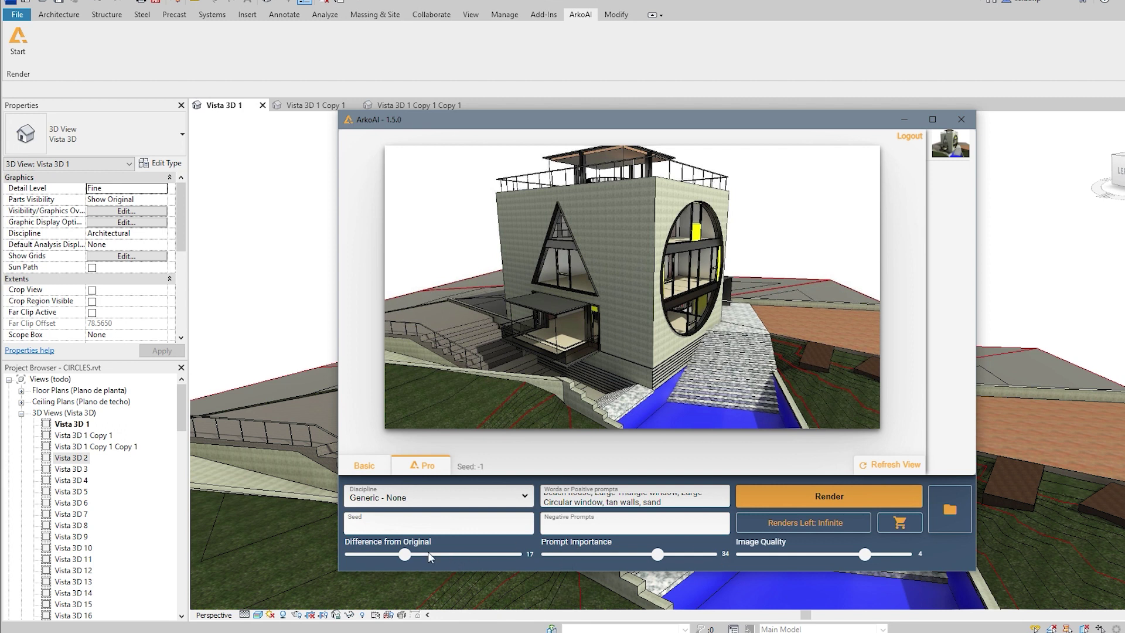
pyautogui.click(799, 503)
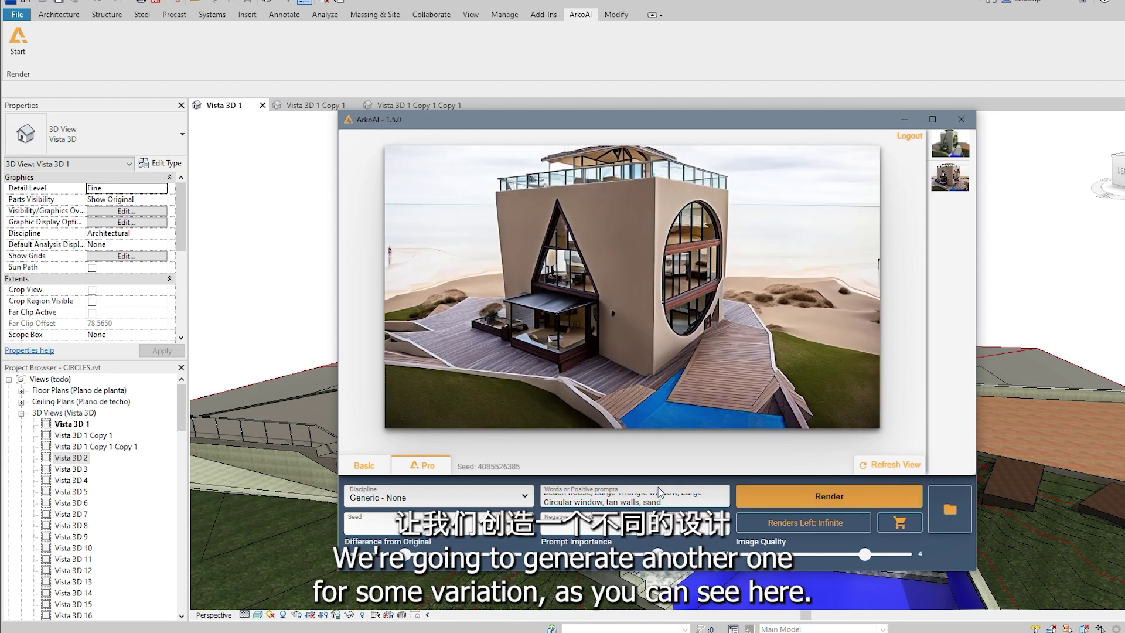
pyautogui.moveTo(478, 467); pyautogui.dragTo(521, 472)
pyautogui.click(520, 470)
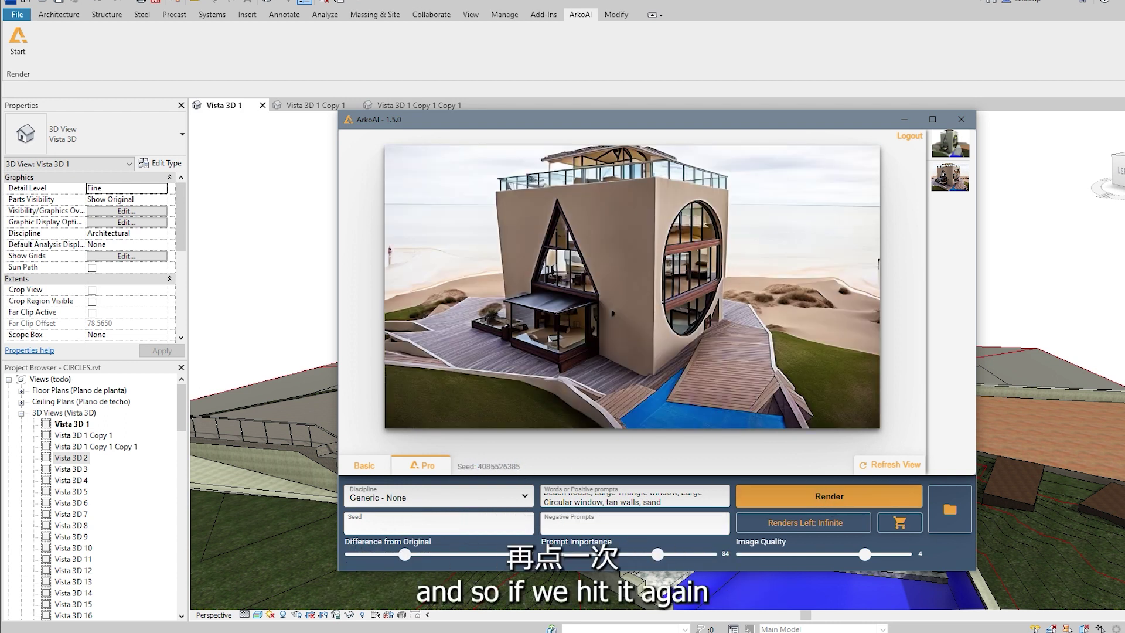
pyautogui.click(839, 503)
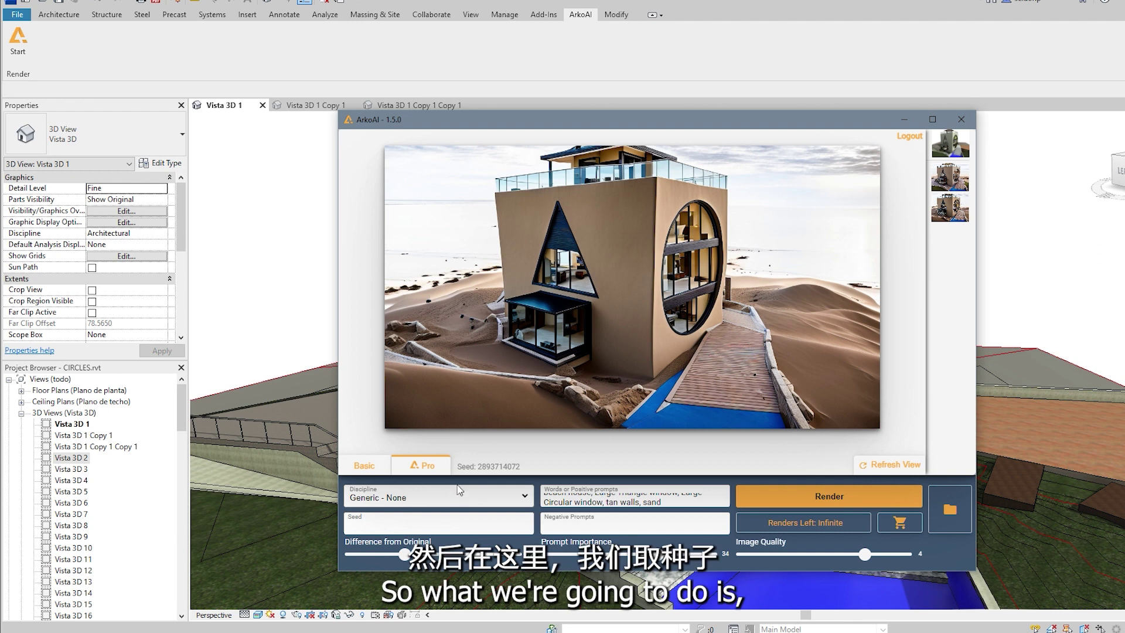
pyautogui.moveTo(479, 467); pyautogui.dragTo(523, 469)
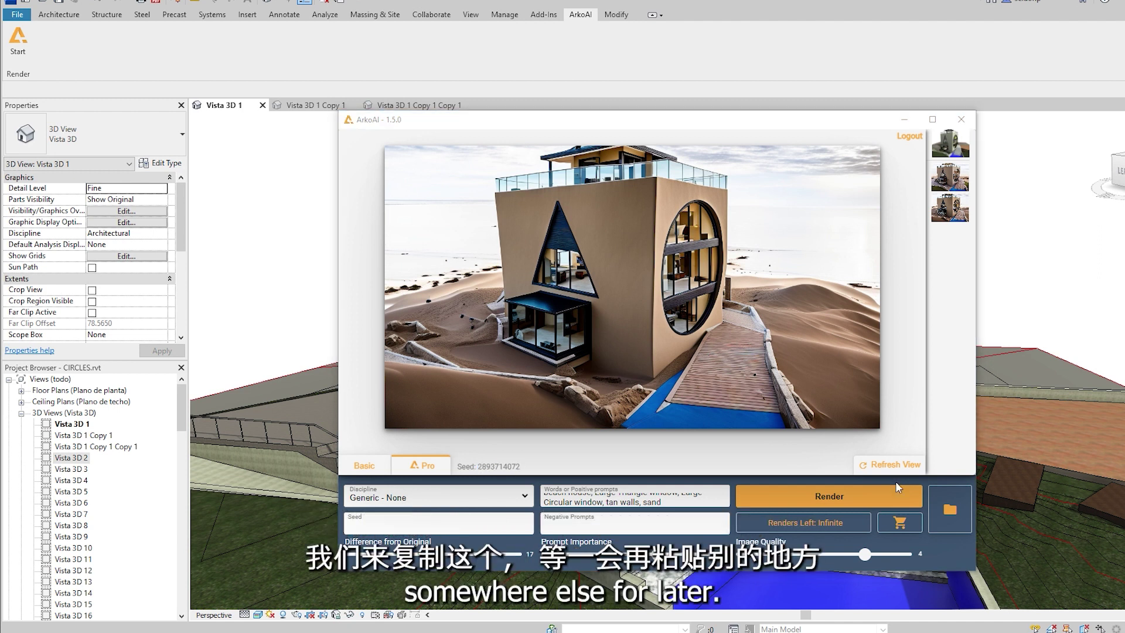
pyautogui.click(551, 470)
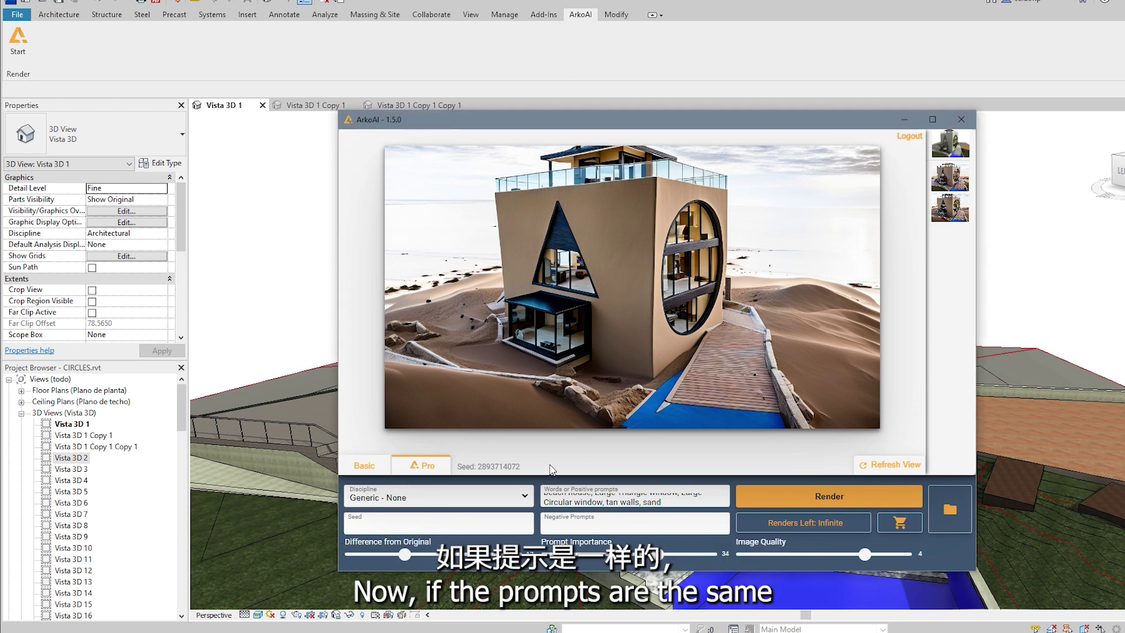
pyautogui.moveTo(662, 503); pyautogui.dragTo(545, 495)
pyautogui.click(674, 504)
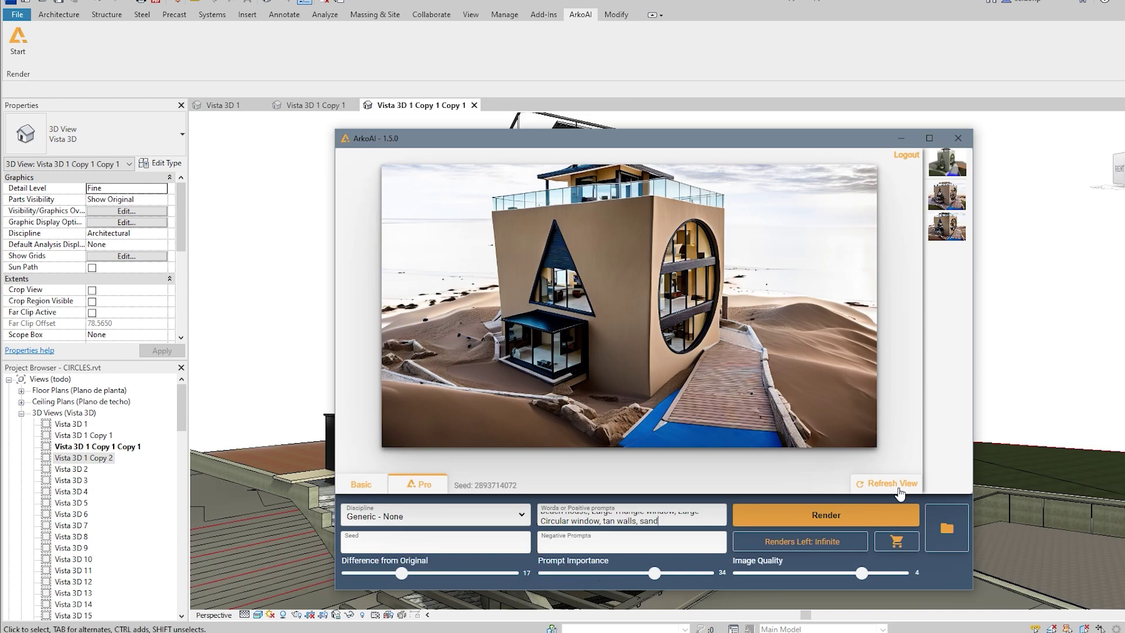
pyautogui.click(899, 492)
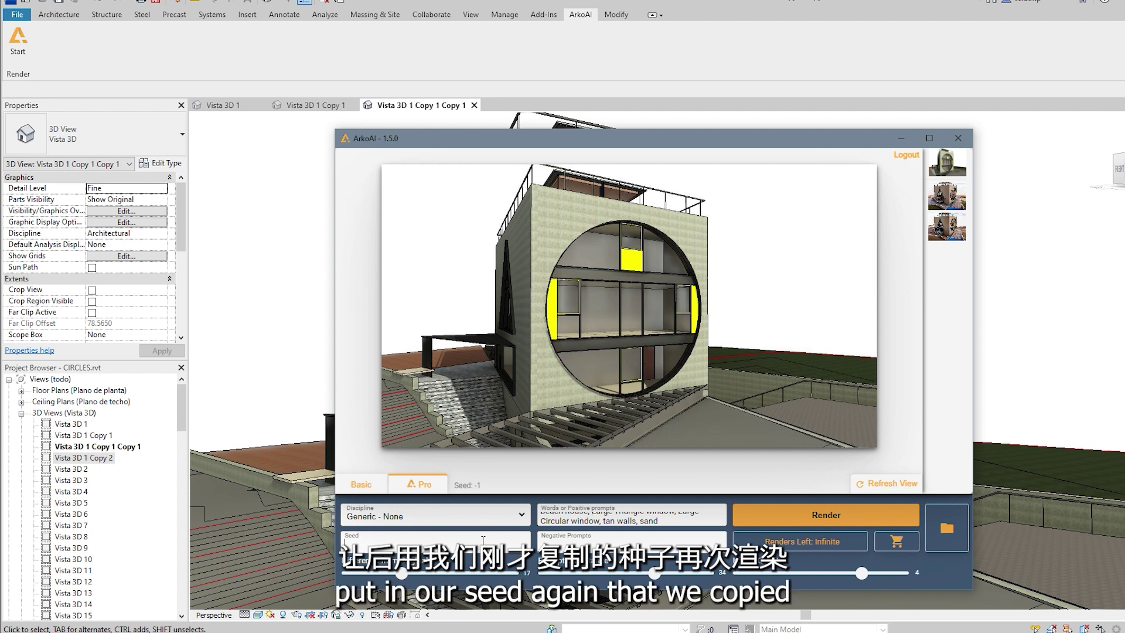
pyautogui.hotkey('ctrl', 'v')
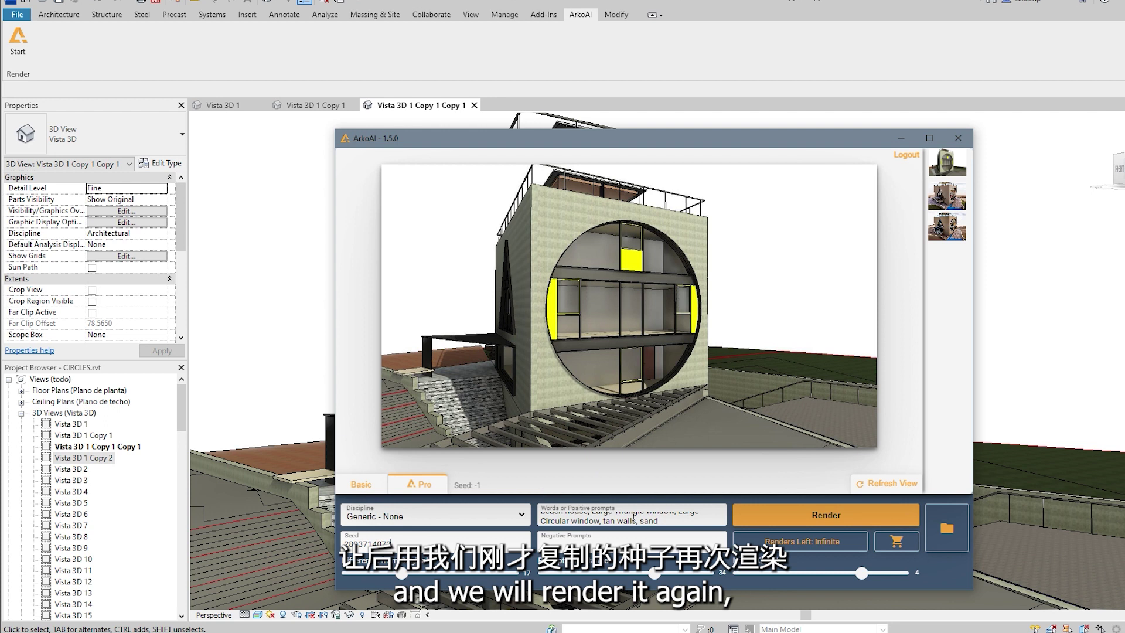
pyautogui.click(780, 518)
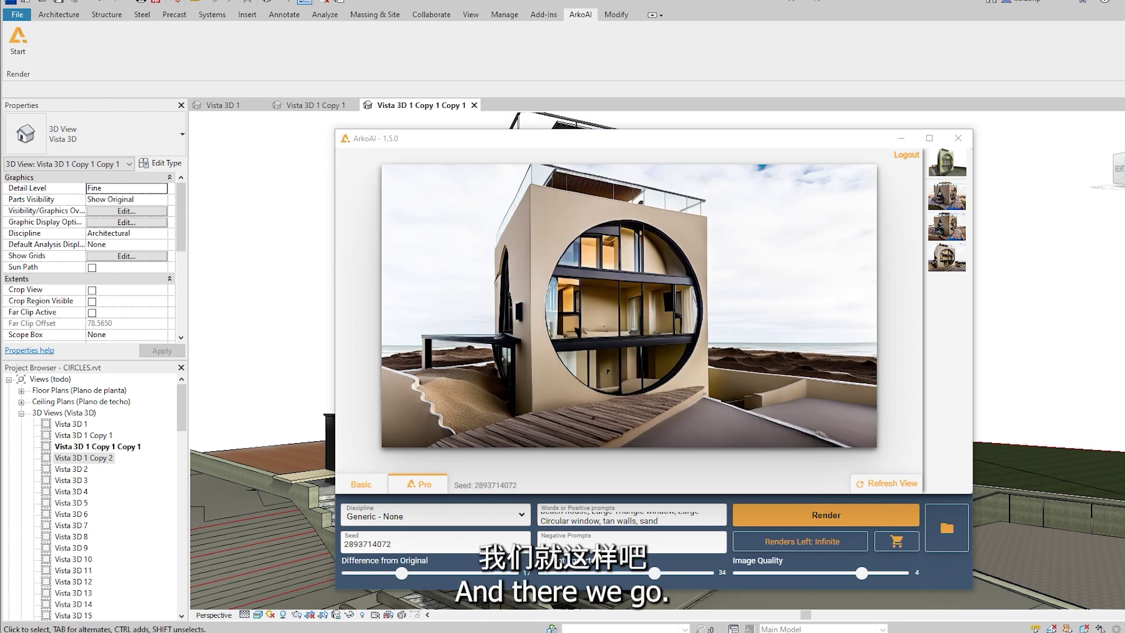
pyautogui.click(945, 232)
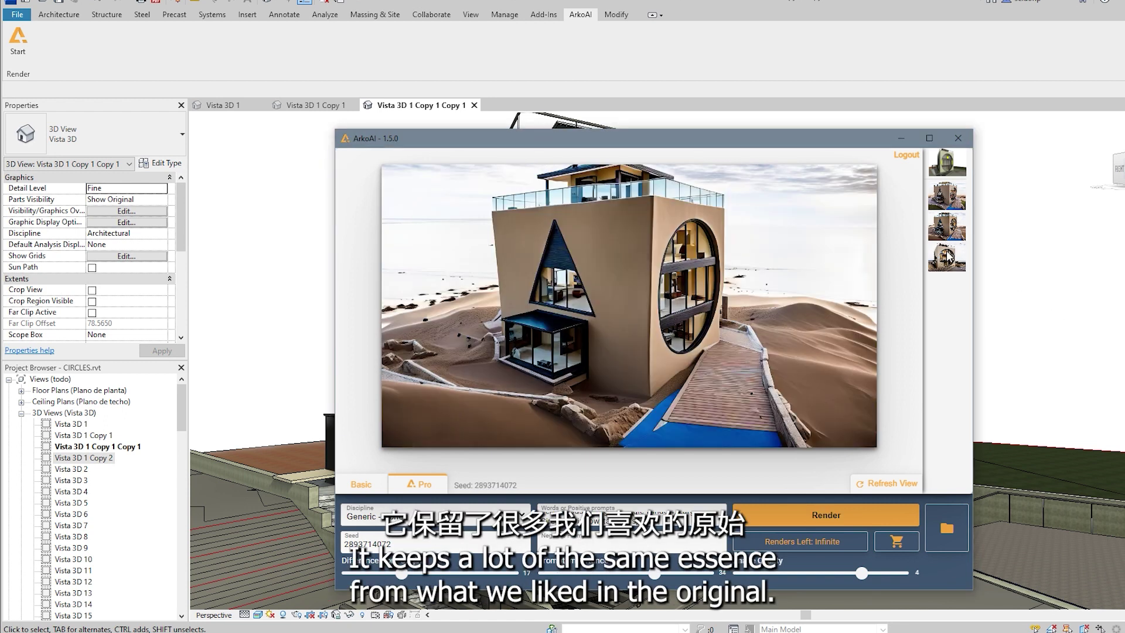
pyautogui.click(950, 256)
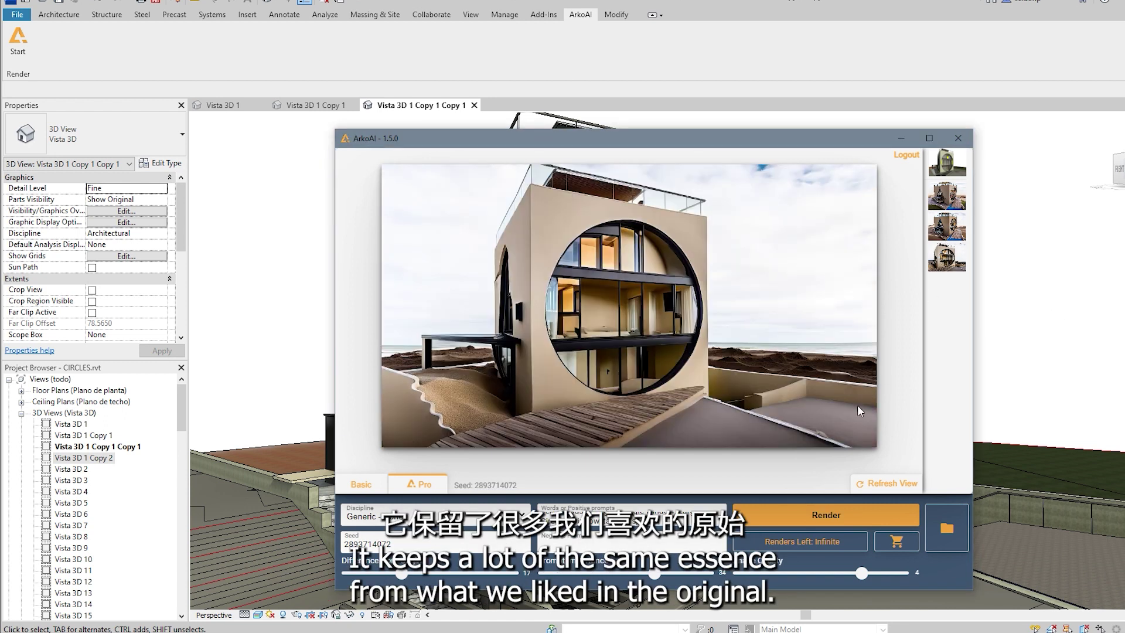
# Render the Vista 3D 1 Copy 1 view with the same seed and compare it with the earlier renders
pyautogui.moveTo(762, 138); pyautogui.dragTo(793, 153)
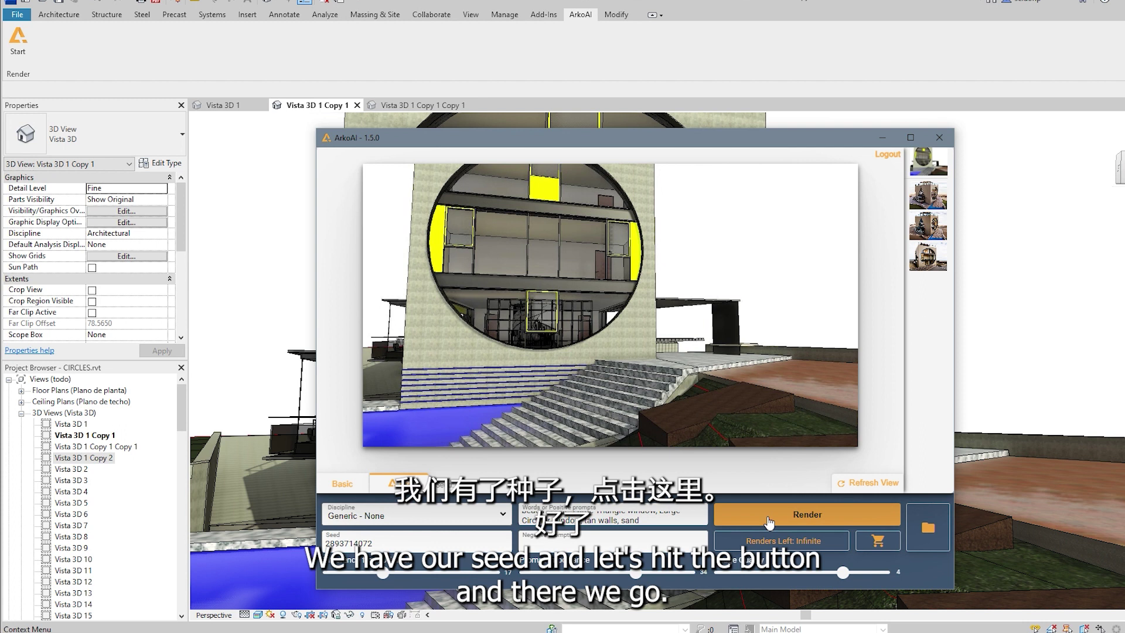
pyautogui.click(769, 521)
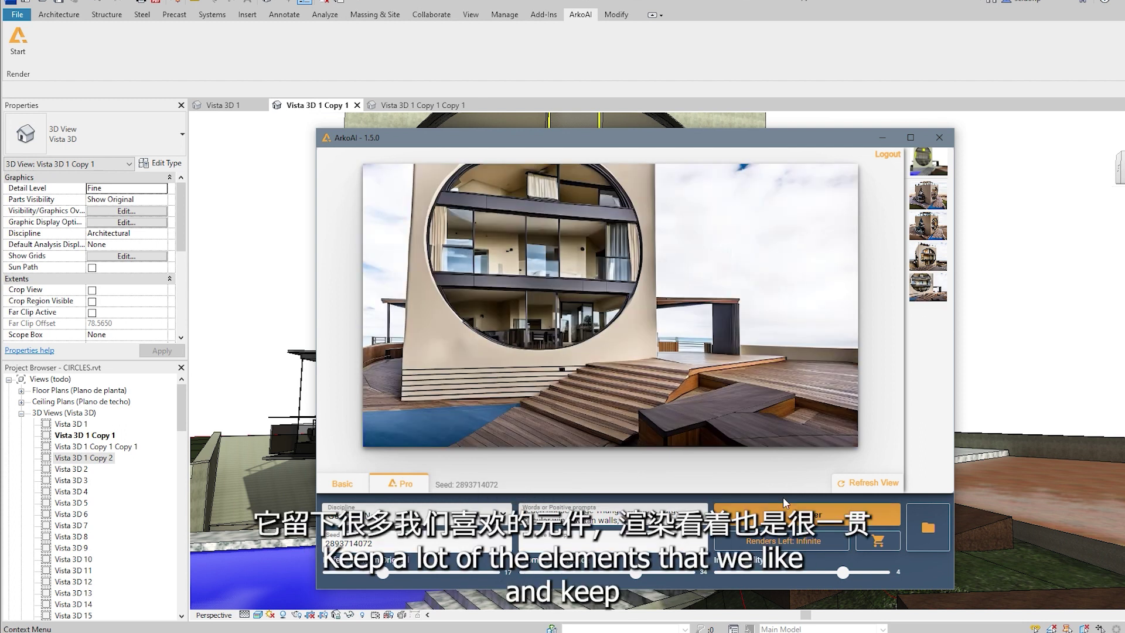
pyautogui.click(924, 262)
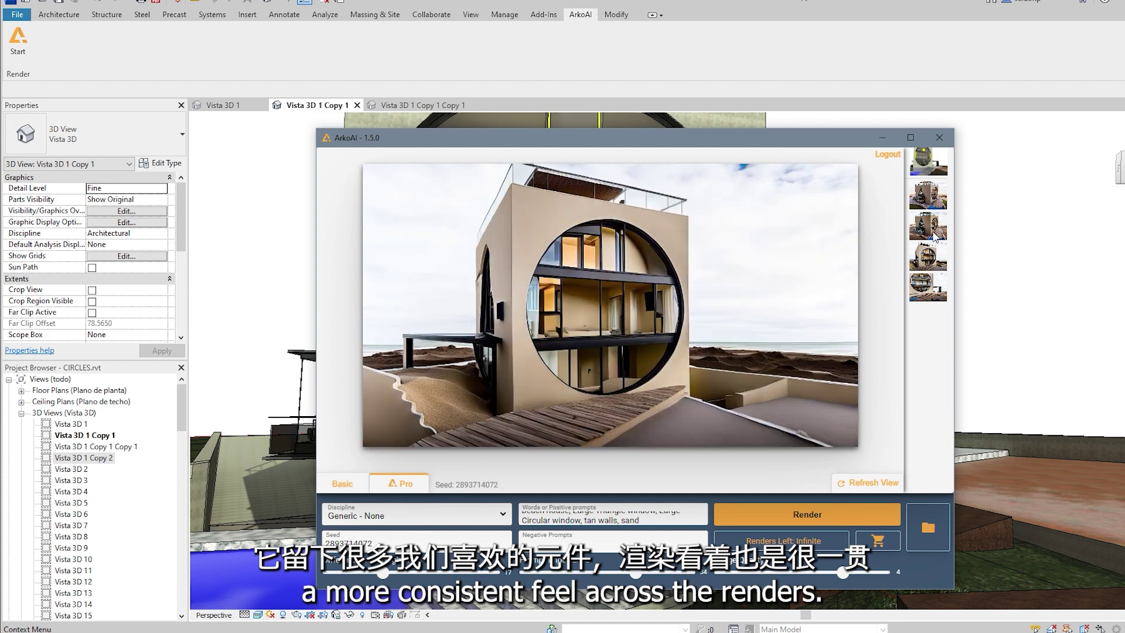
pyautogui.click(935, 236)
pyautogui.click(935, 285)
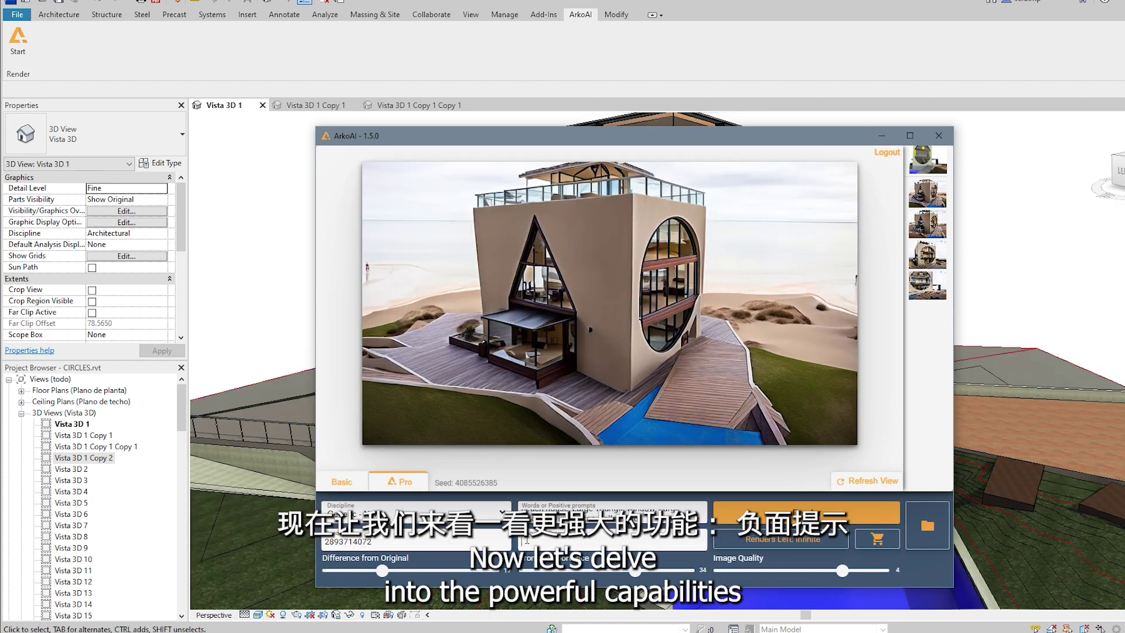
pyautogui.moveTo(522, 536); pyautogui.dragTo(577, 539)
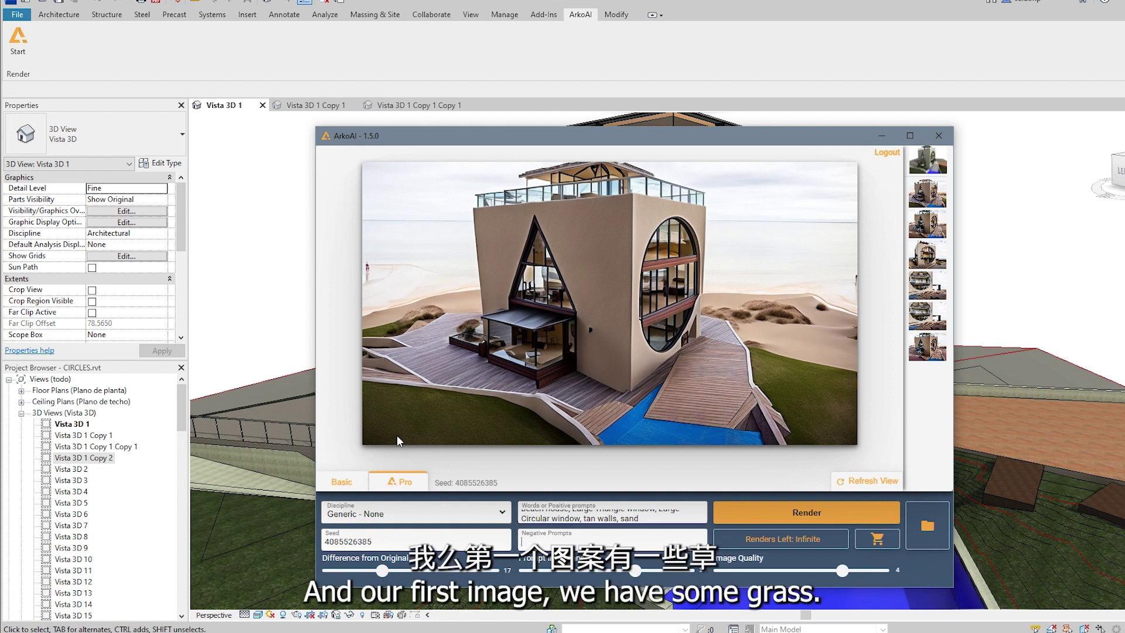
pyautogui.moveTo(520, 536); pyautogui.dragTo(566, 541)
pyautogui.click(566, 540)
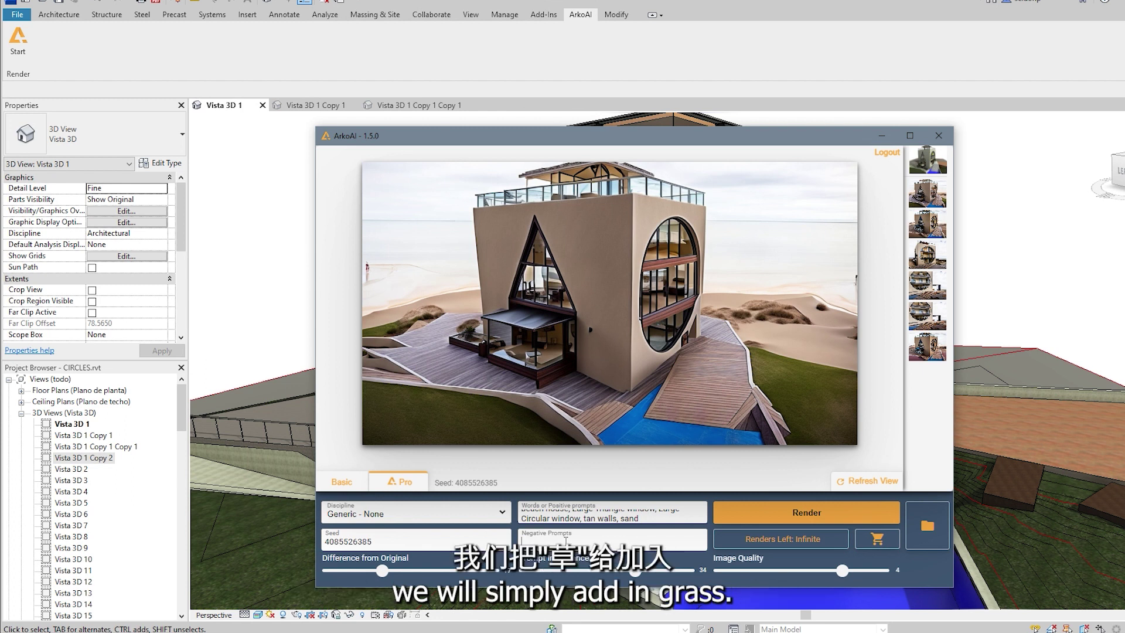
pyautogui.write('grass')
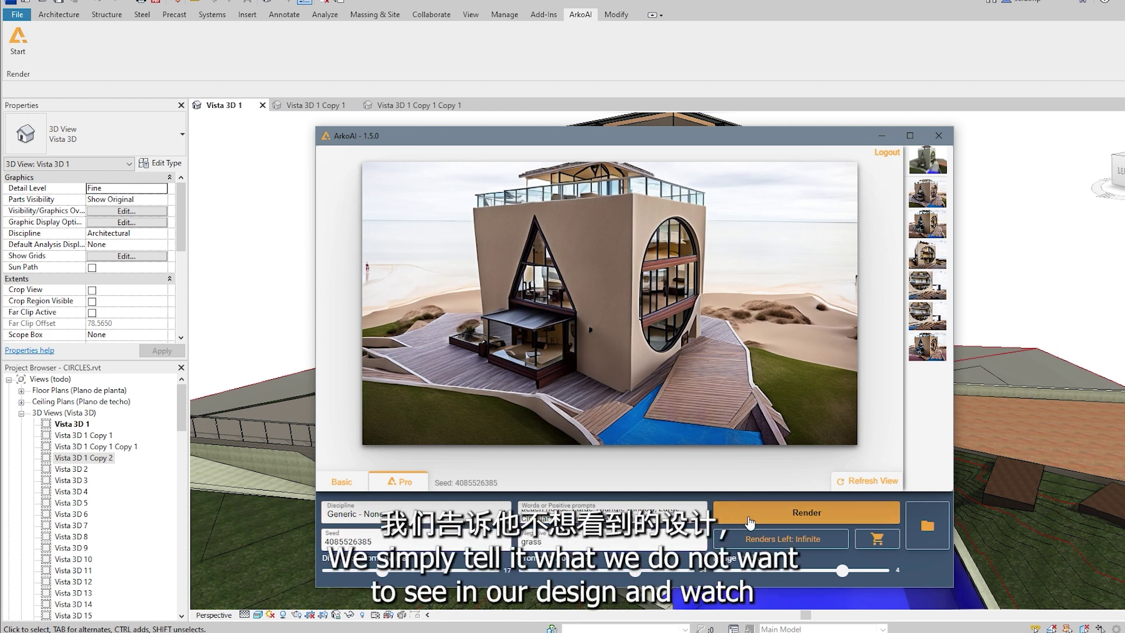
pyautogui.click(750, 521)
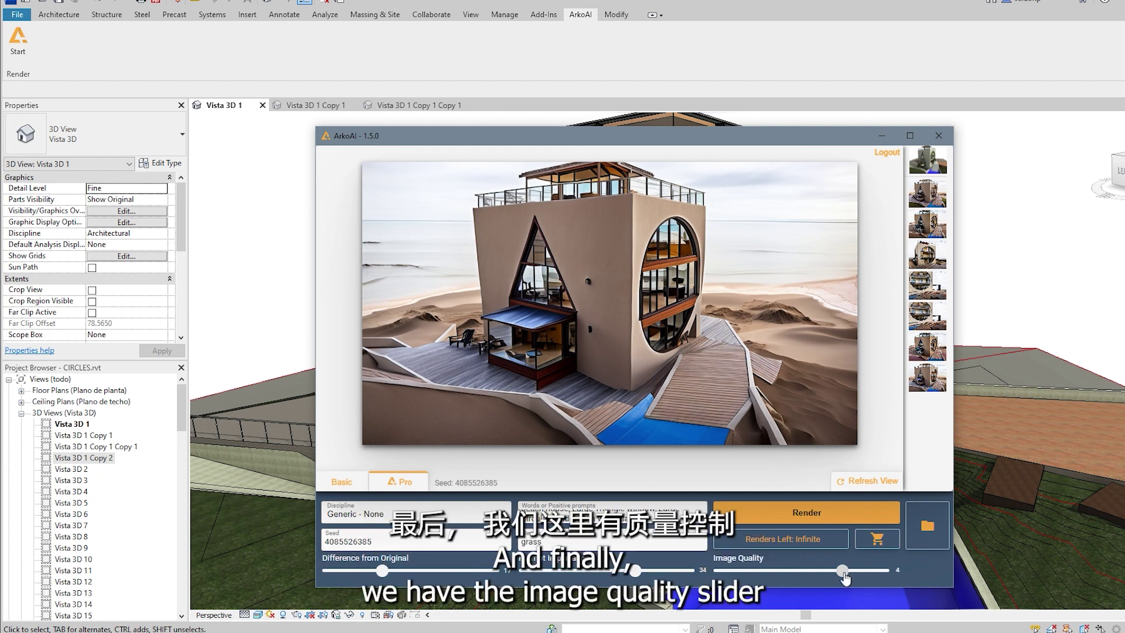
pyautogui.moveTo(844, 574)
pyautogui.mouseDown()
pyautogui.moveTo(884, 573)
pyautogui.moveTo(854, 571)
pyautogui.mouseUp()
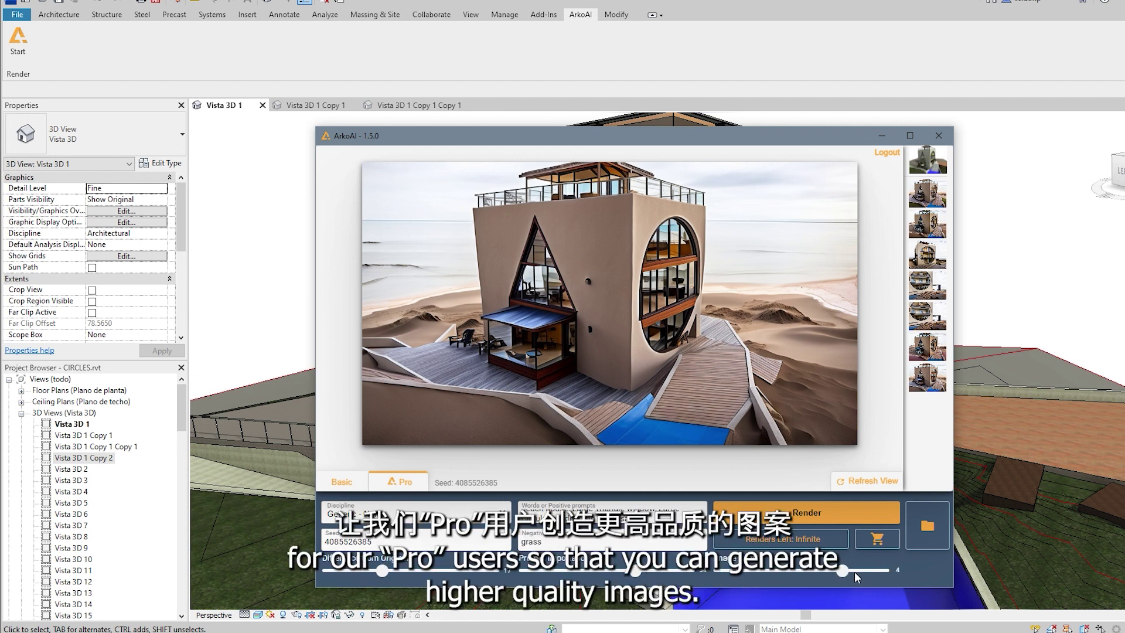